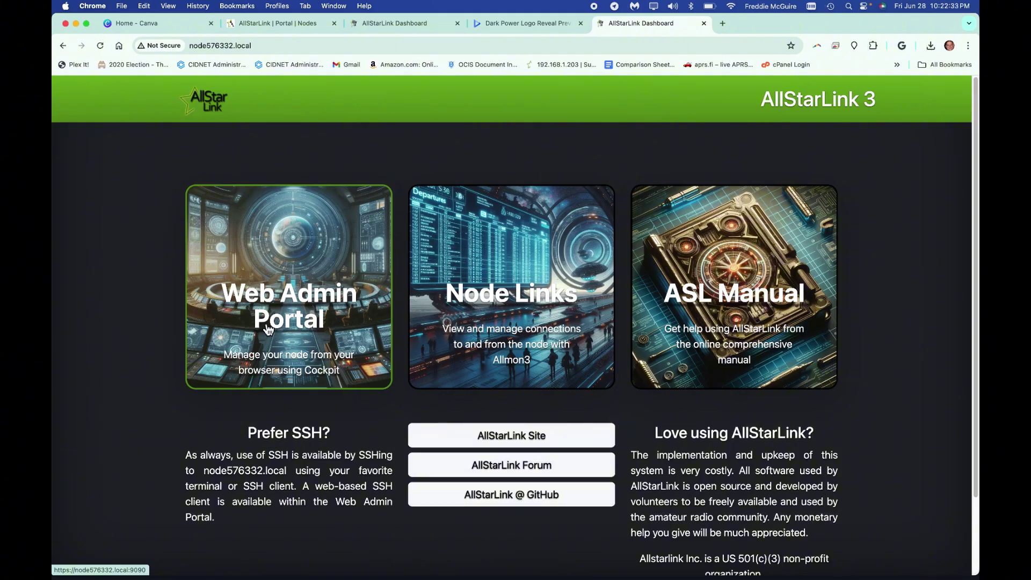
Step: Sign in to the Web Admin Portal with the admin user name and password
left_click(269, 330)
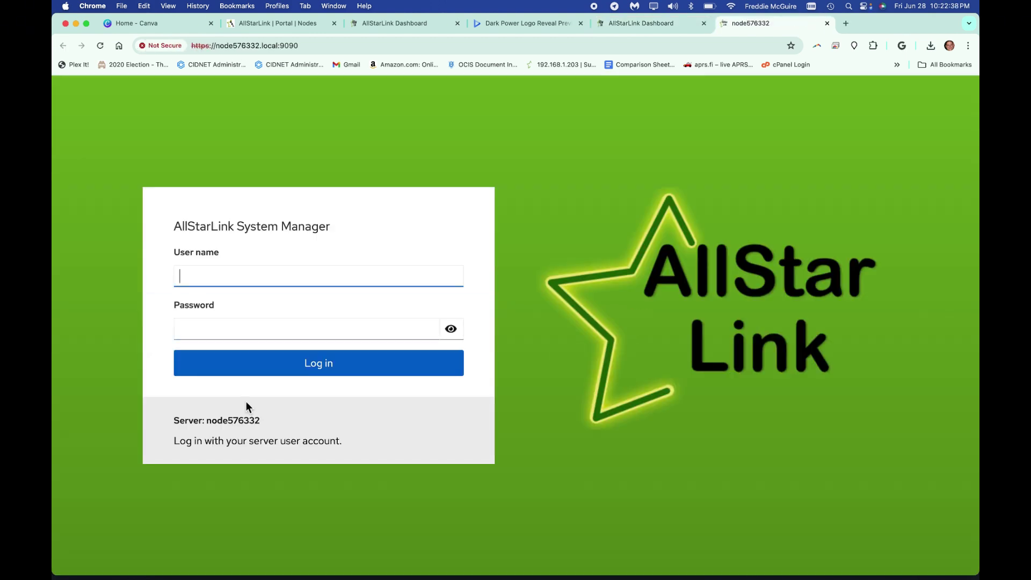
type("kd5fmu")
left_click(268, 329)
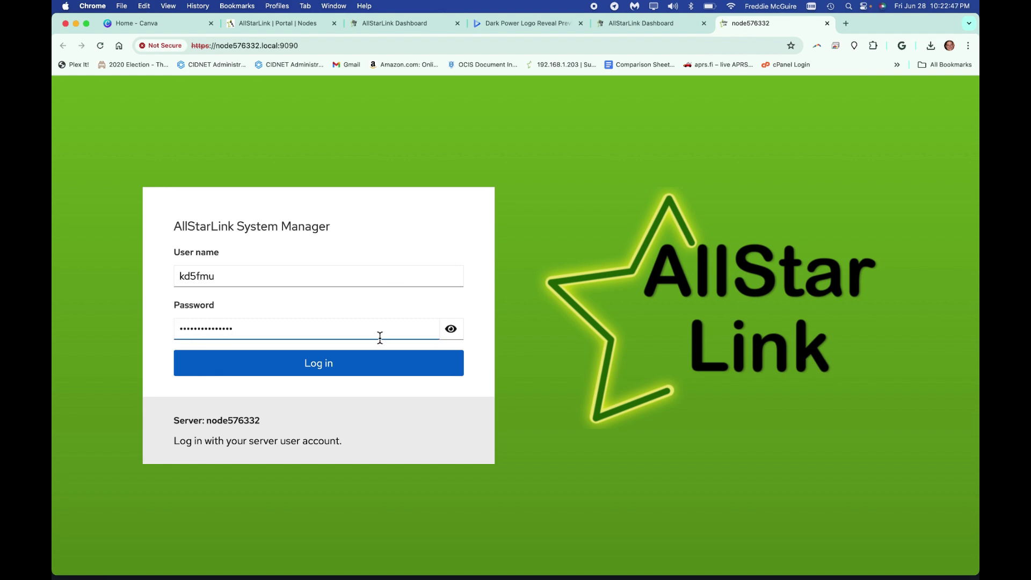
left_click(333, 368)
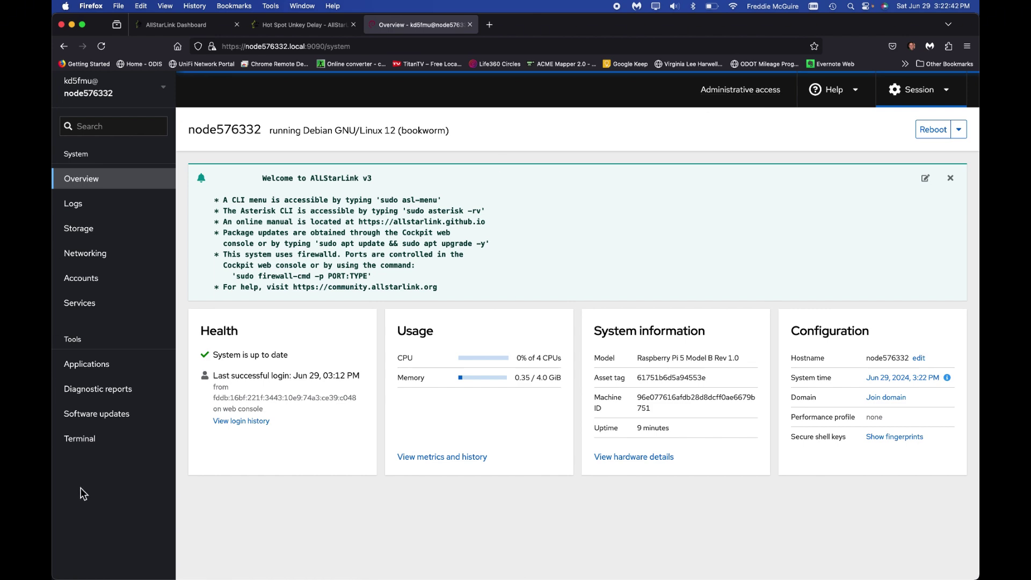
Step: In the node's Terminal, run 'sudo nano /etc/asterisk/rpt.conf'
left_click(81, 445)
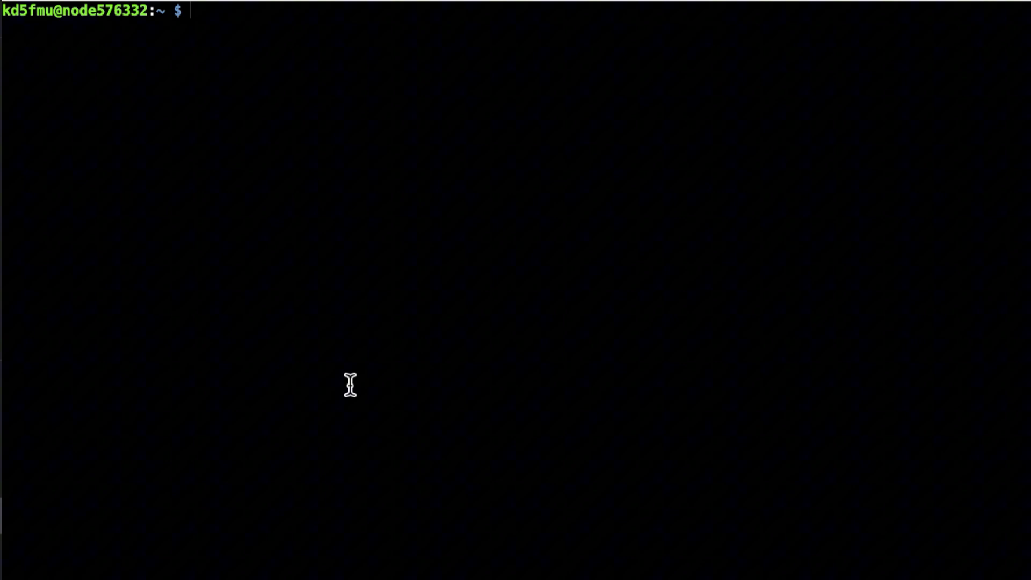
type("sudo ")
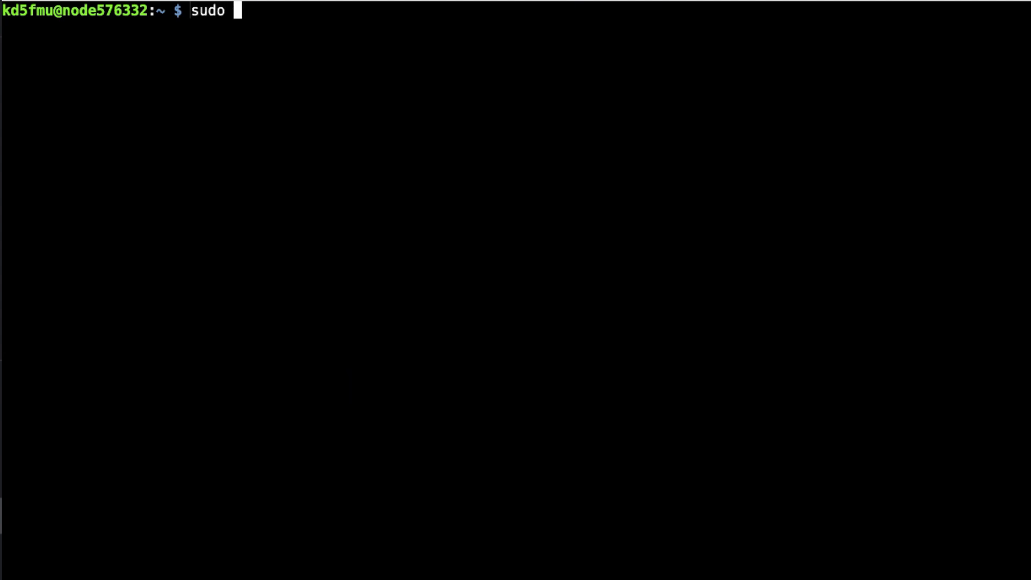
type("nano /")
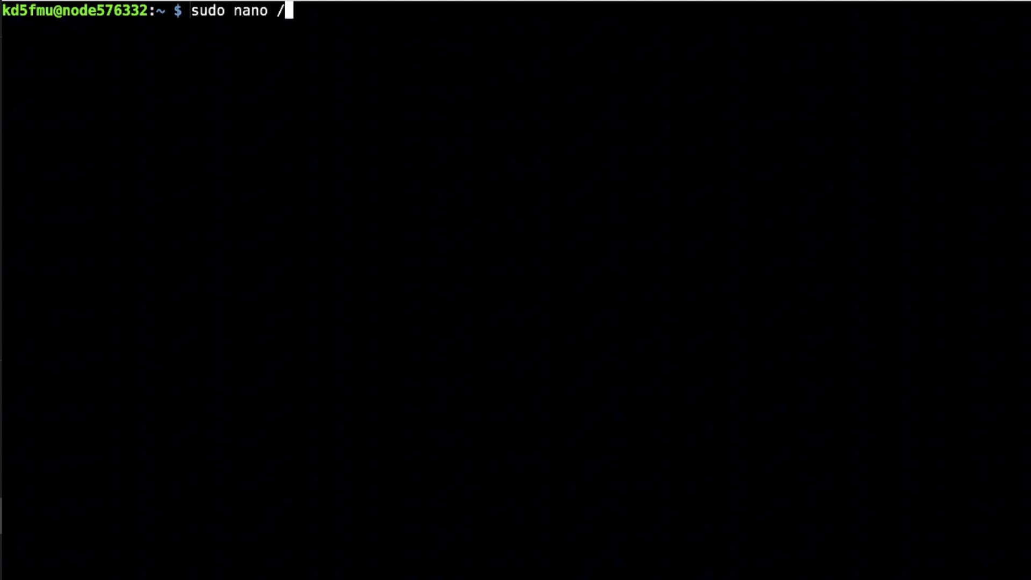
type("etc/asteri")
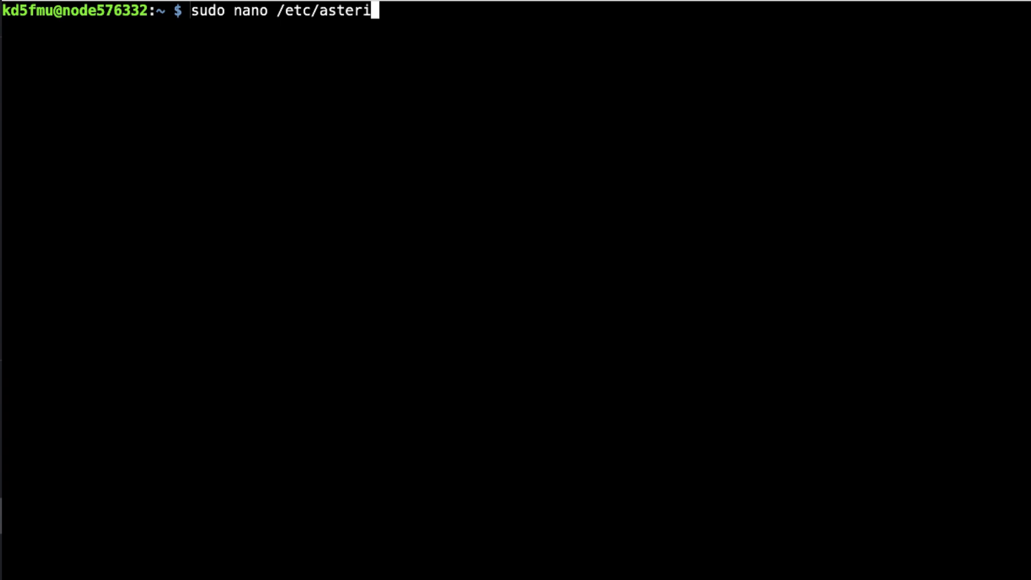
type("sk/")
type("rpt.co")
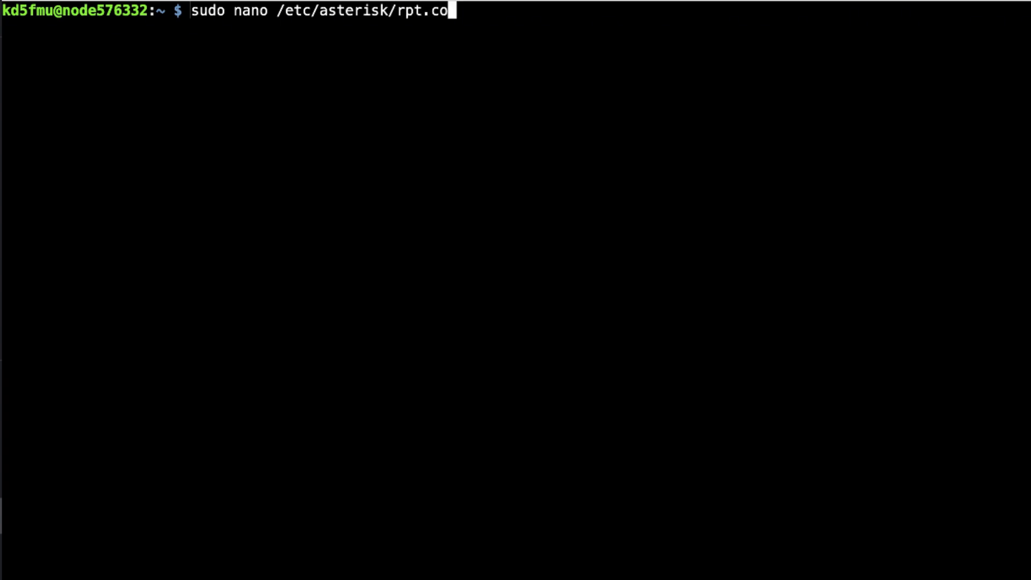
type("nf")
key("Return")
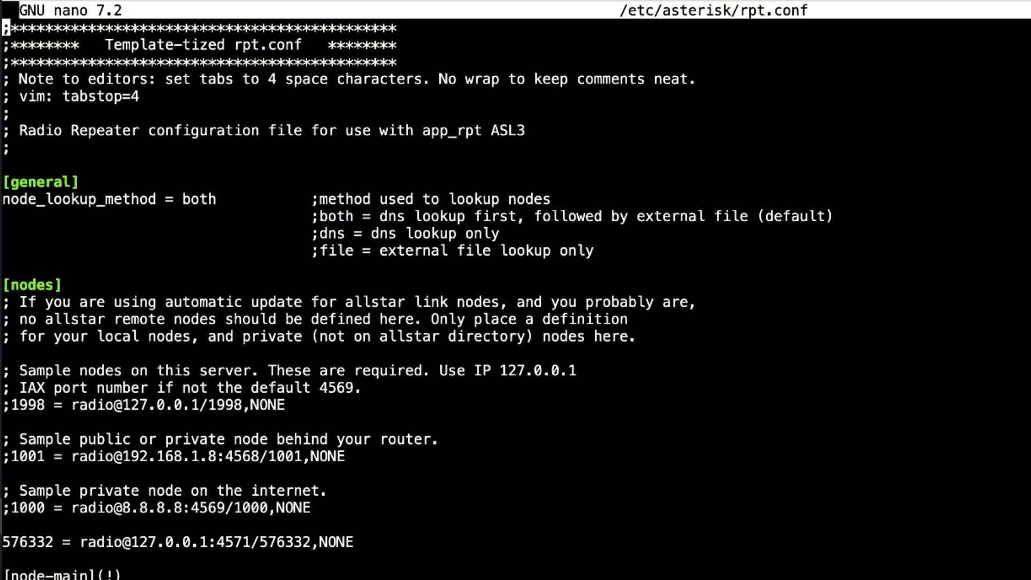
Step: Move down through rpt.conf to the [576332] stanza, just below ;startup_macro
key("Down")
key("Page_Down")
key("Page_Down")
key("Page_Down")
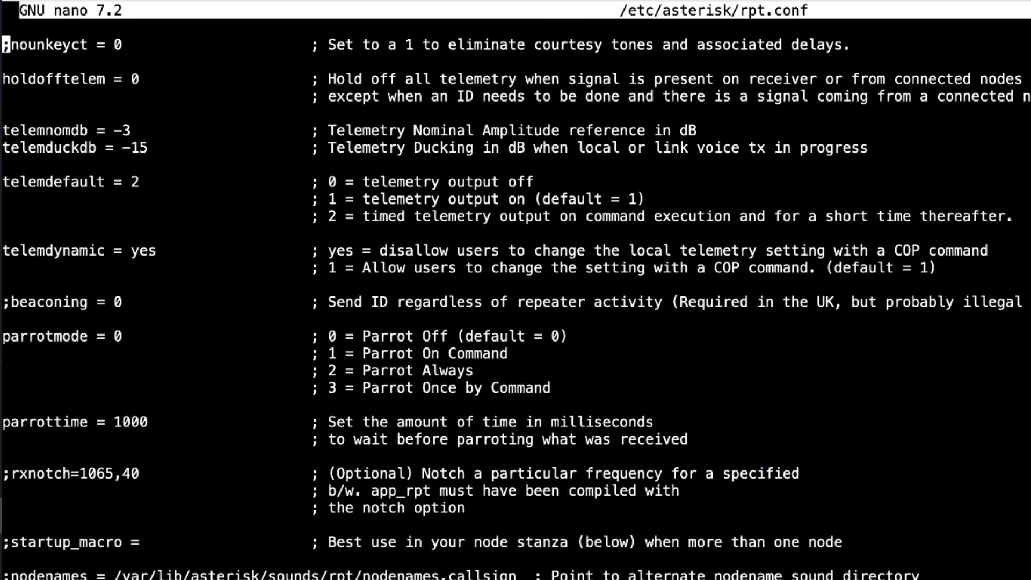
key("Page_Down")
key("Page_Down")
key("Down")
key("Down")
key("Down")
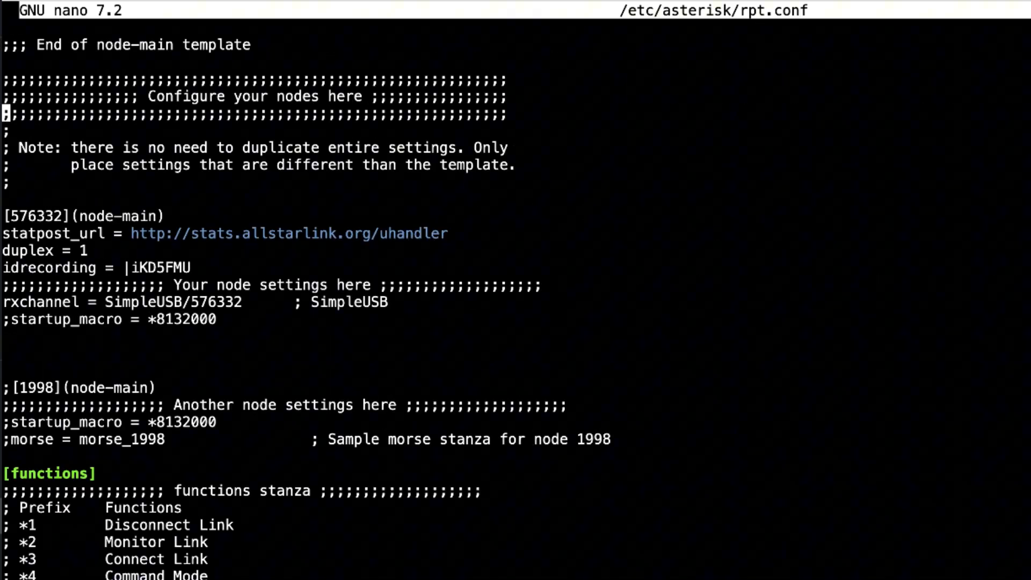
key("Up")
key("Up")
key("Up")
key("Down")
key("Down")
key("Down")
key("Down")
key("Down")
key("Down")
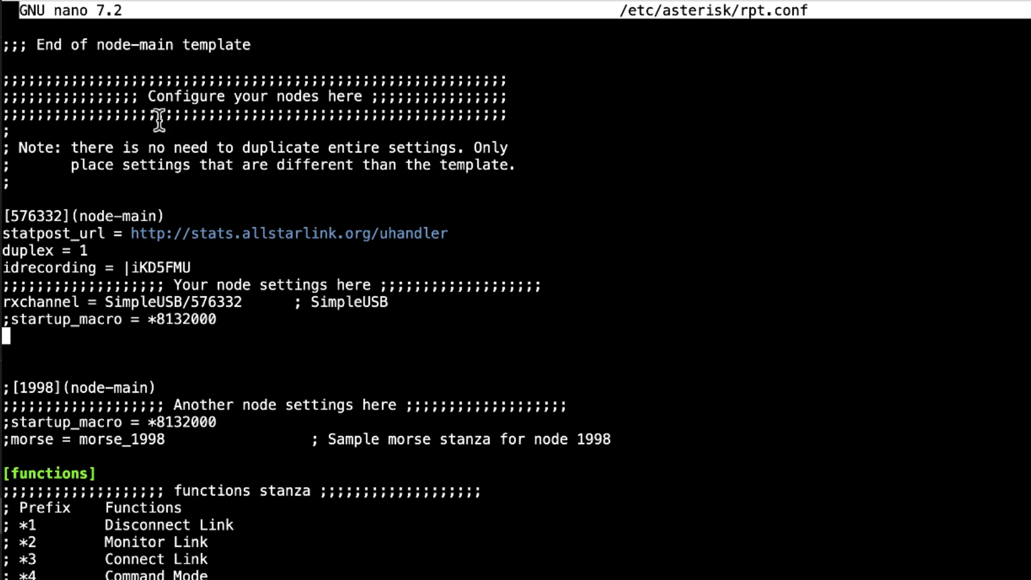
Step: Add 'wait_times = wait-times_hd' and 'hangtime = 100' lines to node 576332's stanza
key("Delete")
type("wait_")
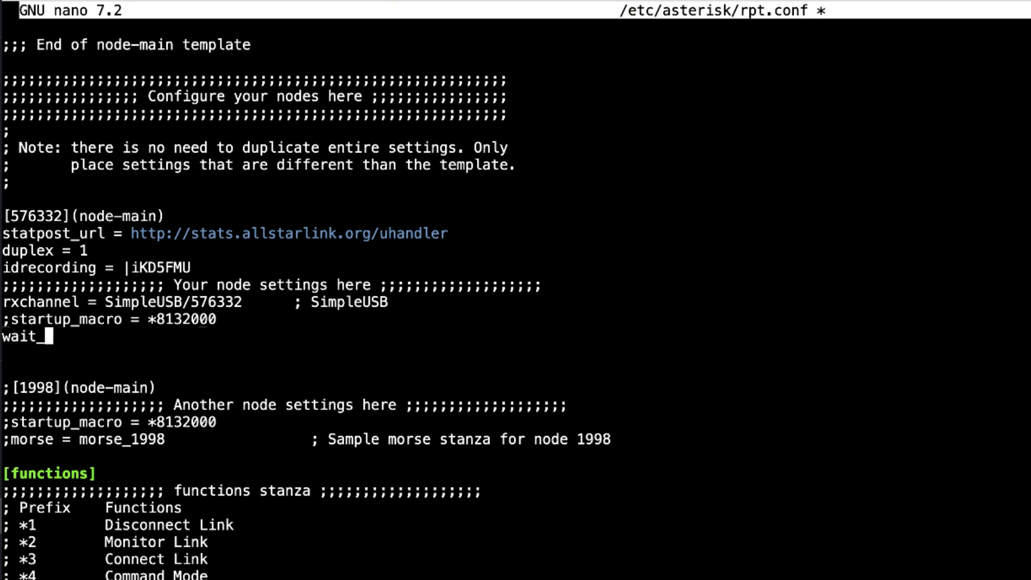
type("times = ")
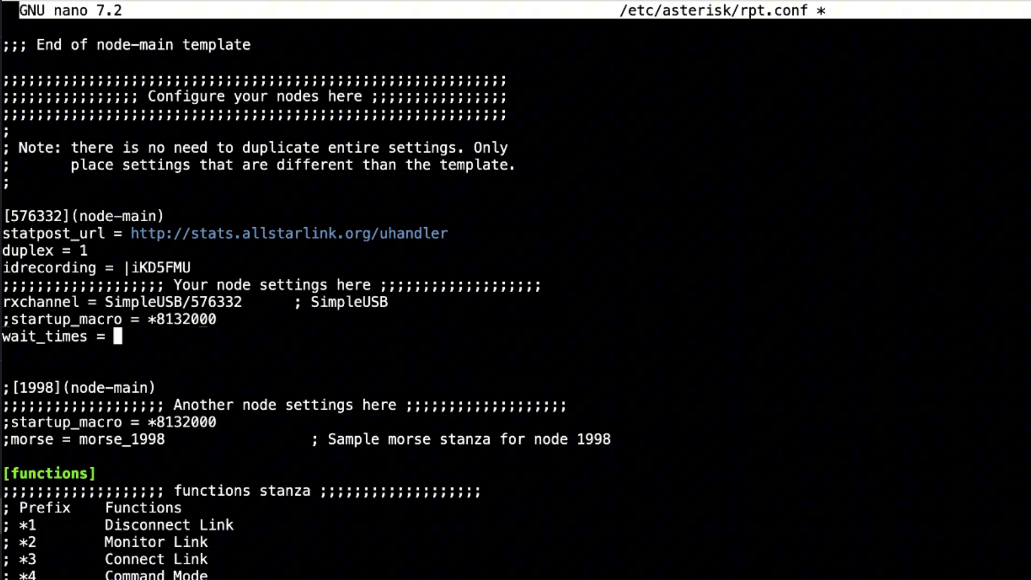
type("wiat")
key("BackSpace")
key("BackSpace")
key("BackSpace")
type("ait-times")
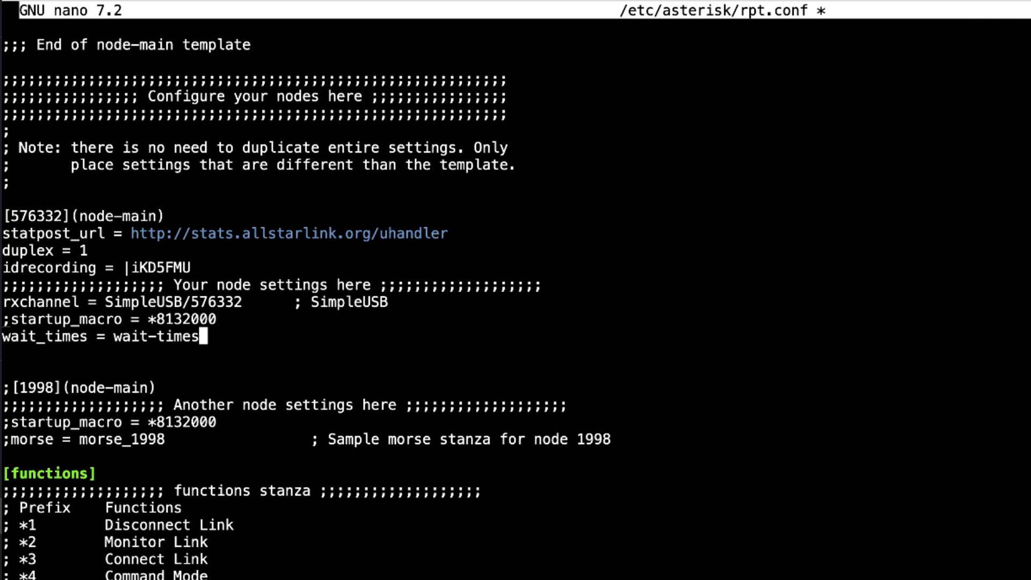
type("_hd")
key("Return")
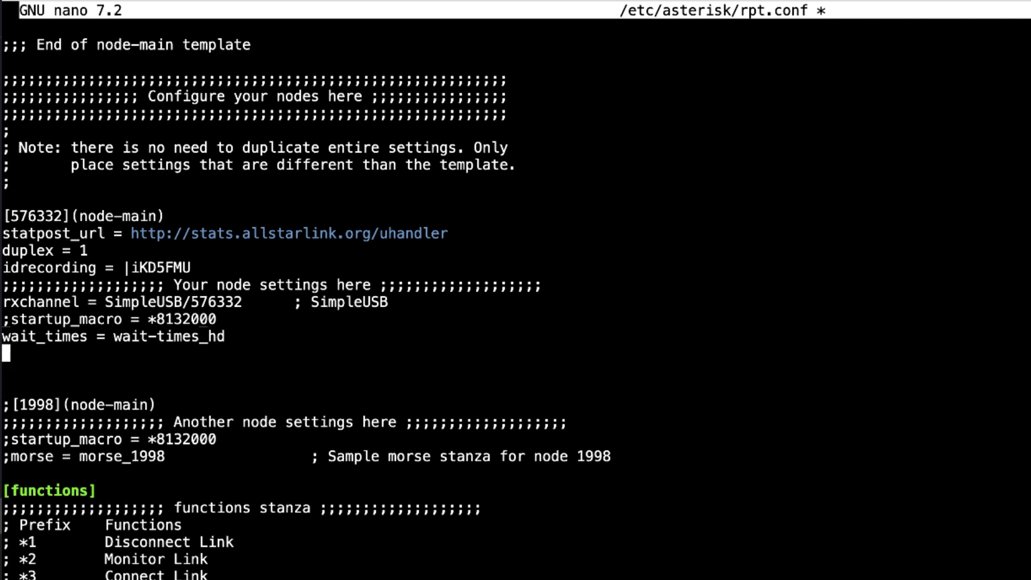
type("hangtims")
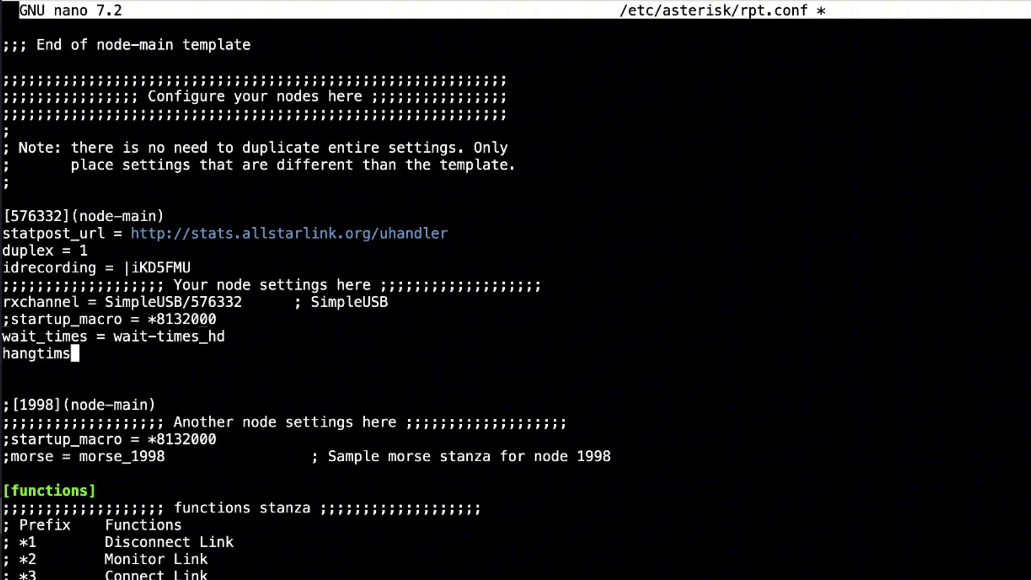
key("BackSpace")
type("e")
type(" = ")
type("100")
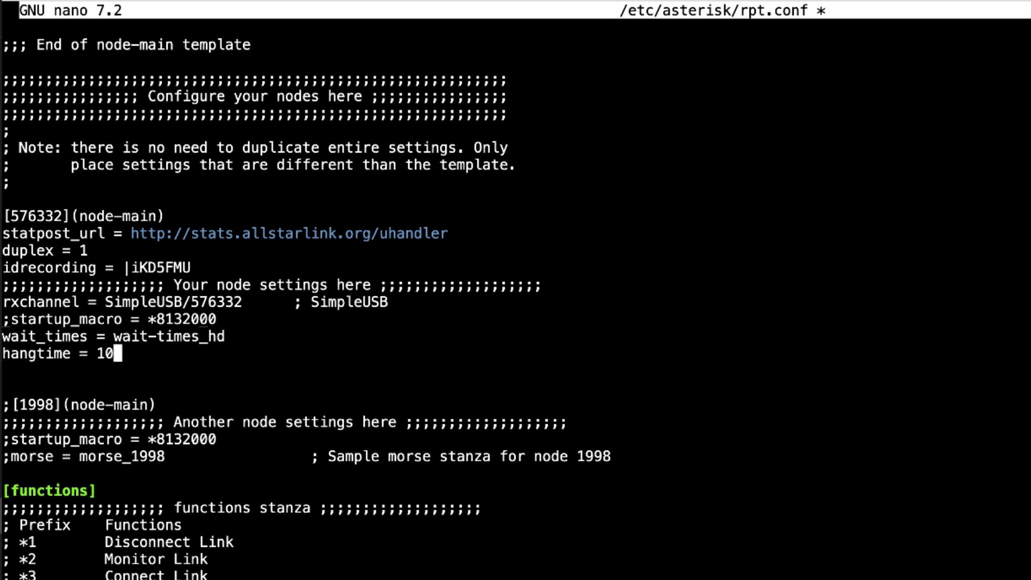
Step: Scroll to the [wait-times_hd] section and change telemwait from 100 to 500
key("Down")
scroll(516, 290, "down", 20)
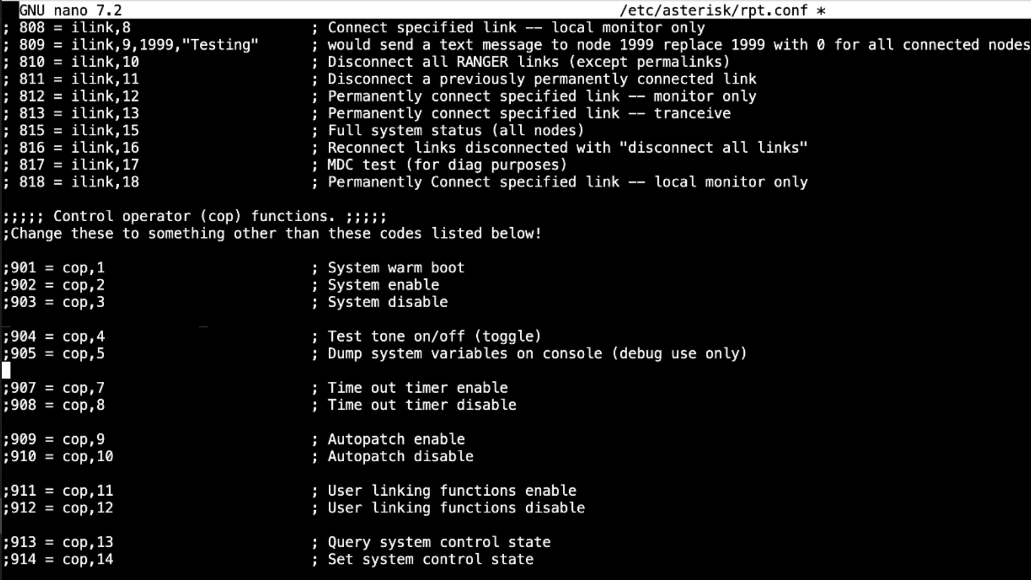
scroll(516, 290, "down", 20)
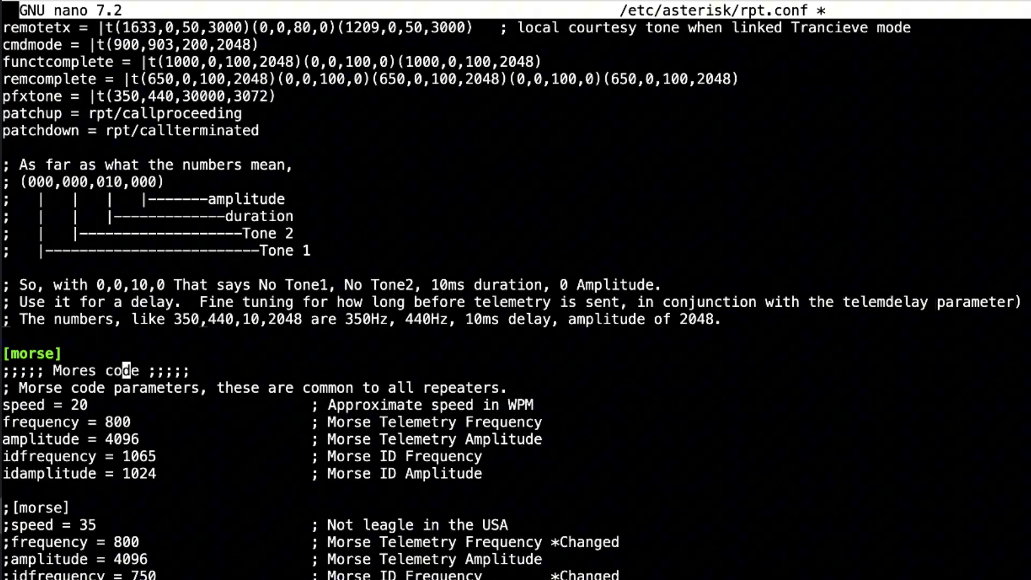
scroll(516, 290, "down", 15)
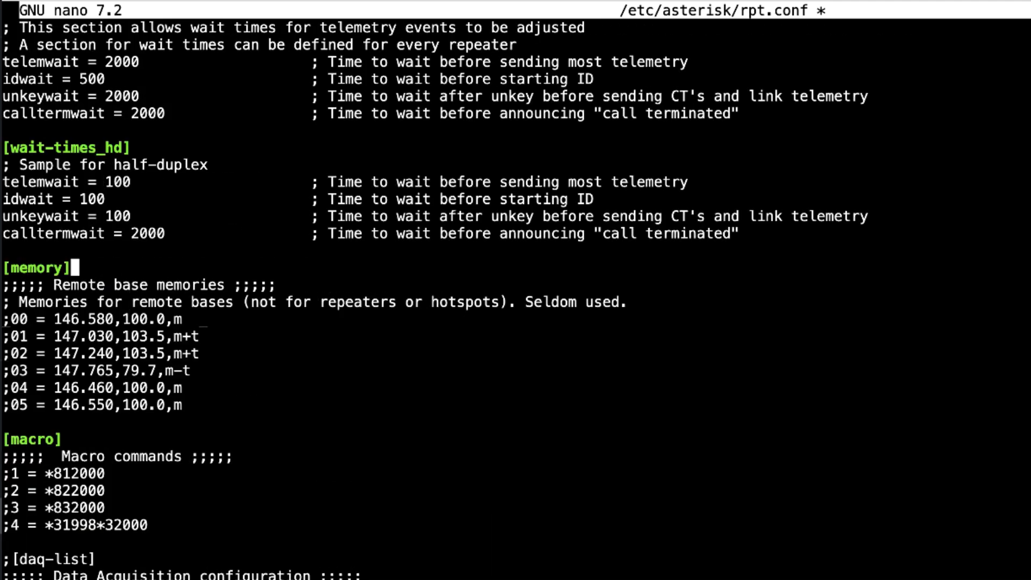
key("Up")
key("Up")
key("Up")
key("Down")
key("Down")
left_click(117, 181)
key("BackSpace")
type("5")
Step: Change idwait and unkeywait from 100 to 500 as well
key("Down")
key("Left")
key("Left")
type("]")
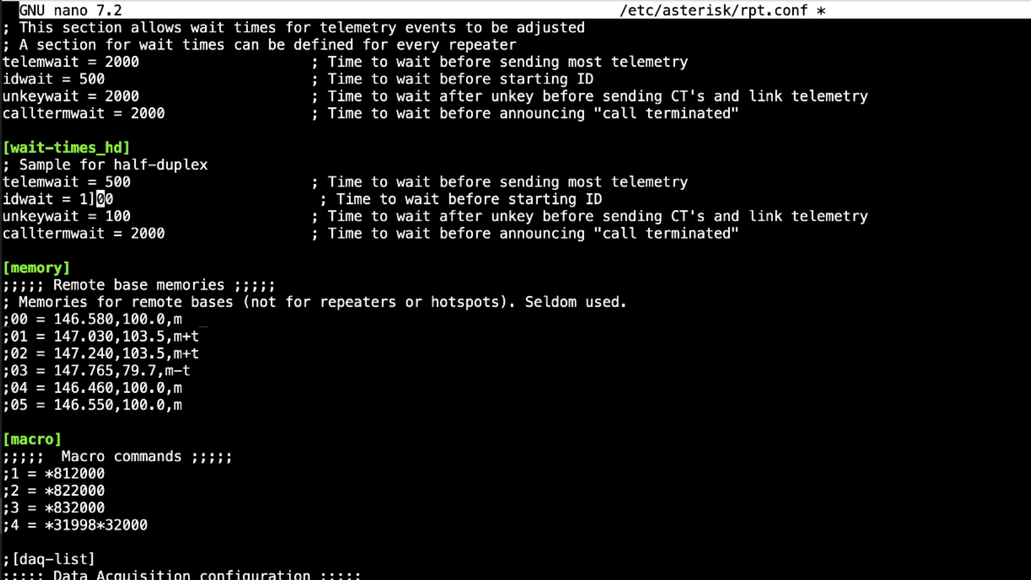
key("BackSpace")
key("BackSpace")
type("5")
key("Down")
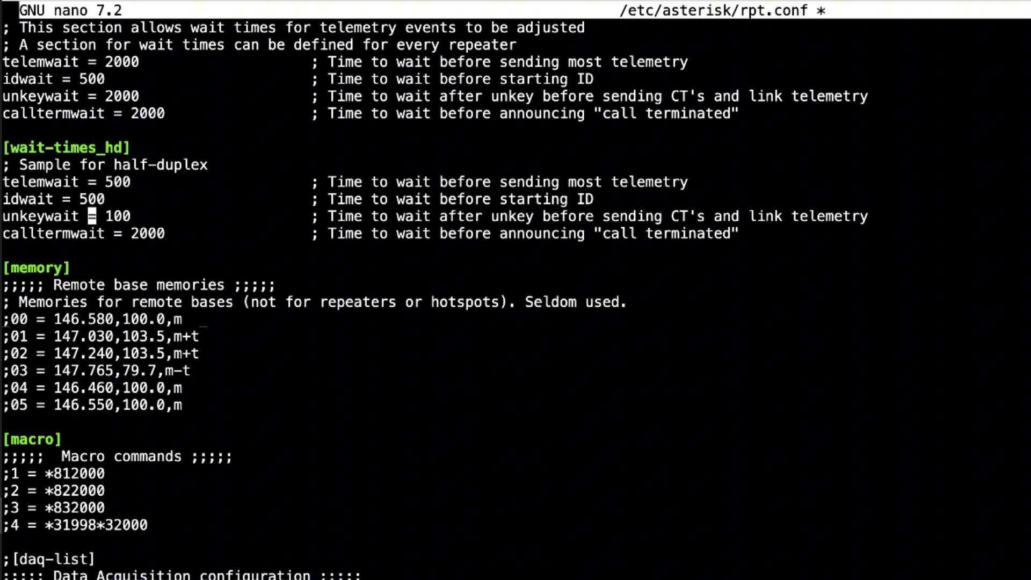
key("Right")
key("Right")
key("Delete")
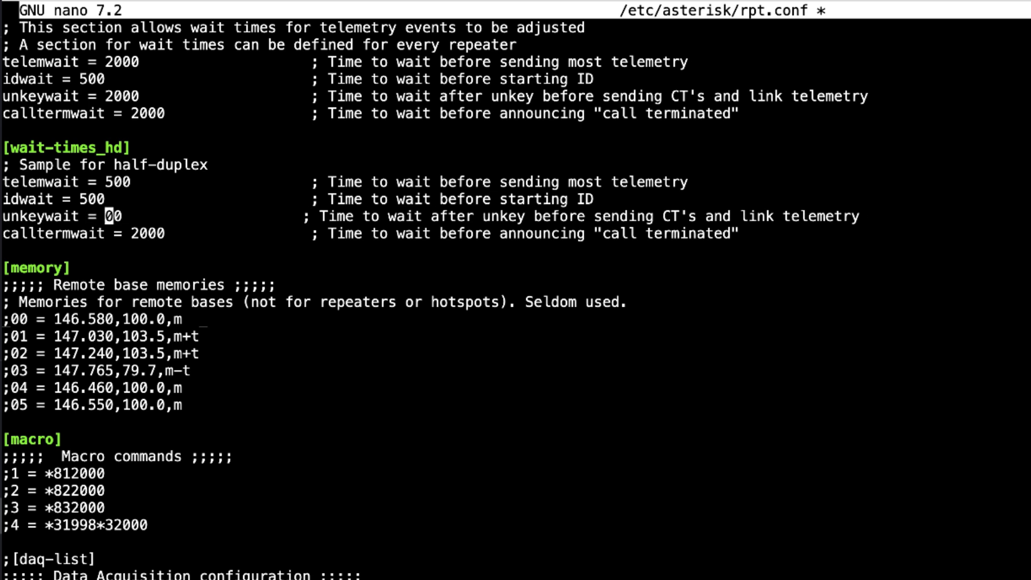
type("5")
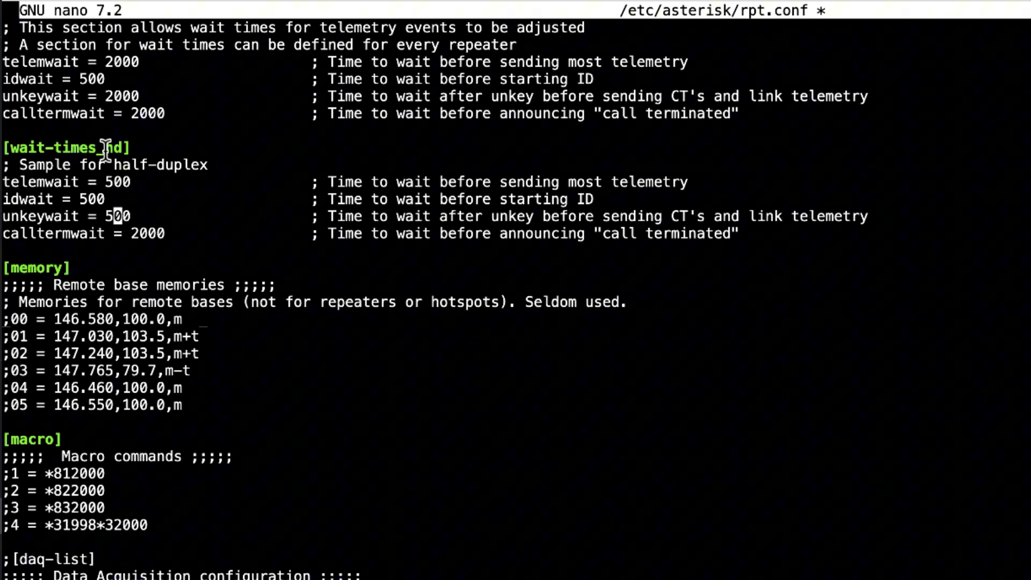
Step: Review the new wait_times and hangtime lines, then save rpt.conf and exit nano
key("Page_Down")
key("Page_Down")
key("Page_Down")
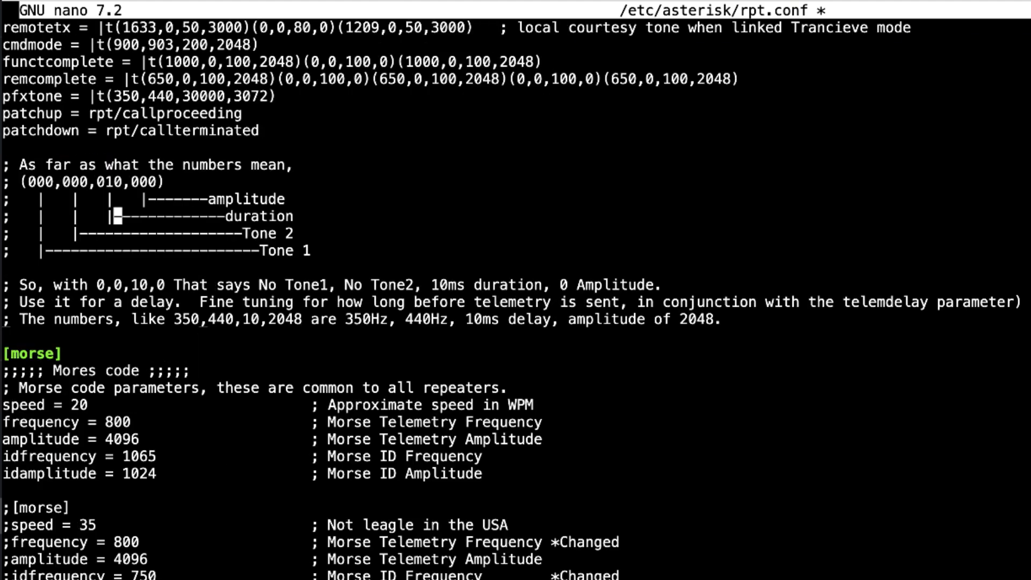
key("Page_Up")
key("Page_Up")
key("Page_Up")
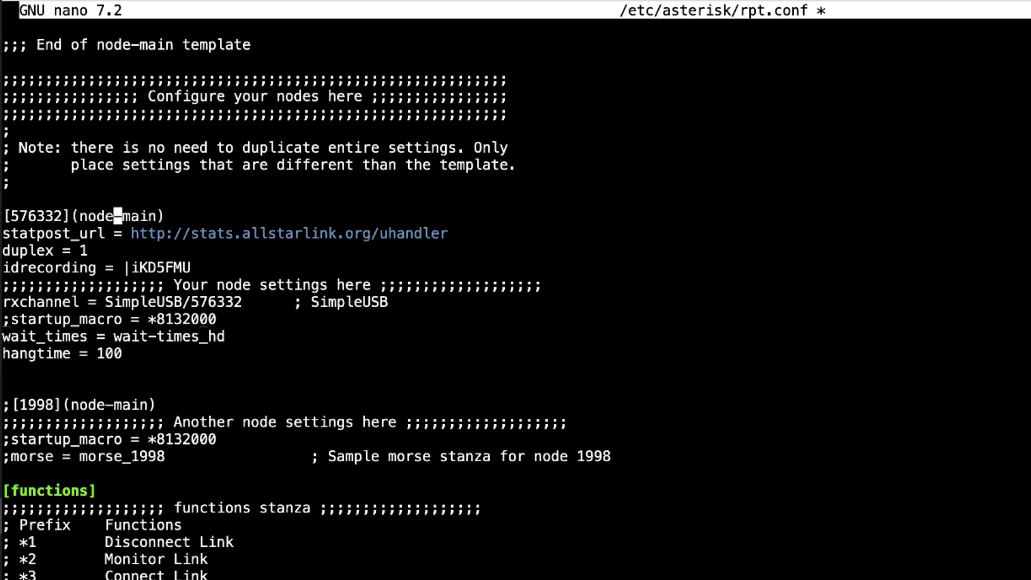
key("Down")
key("Down")
key("Down")
key("Left")
key("Left")
key("Left")
key("Left")
key("Up")
key("Right")
key("Right")
key("Right")
key("Right")
key("Right")
key("Right")
key("ctrl+x")
key("y")
key("Return")
Step: Start entering the sudo reboot command at the shell prompt
type("su")
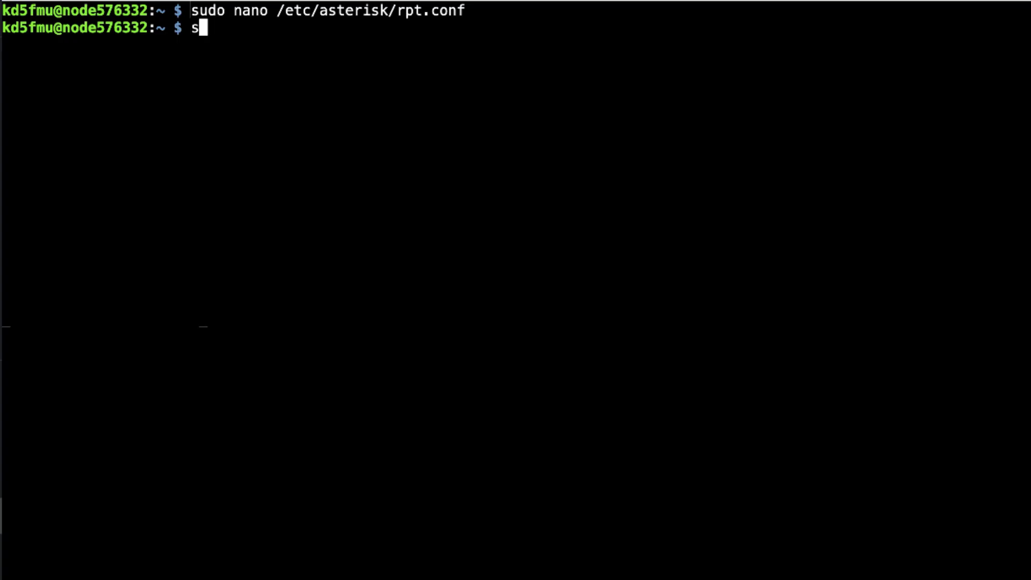